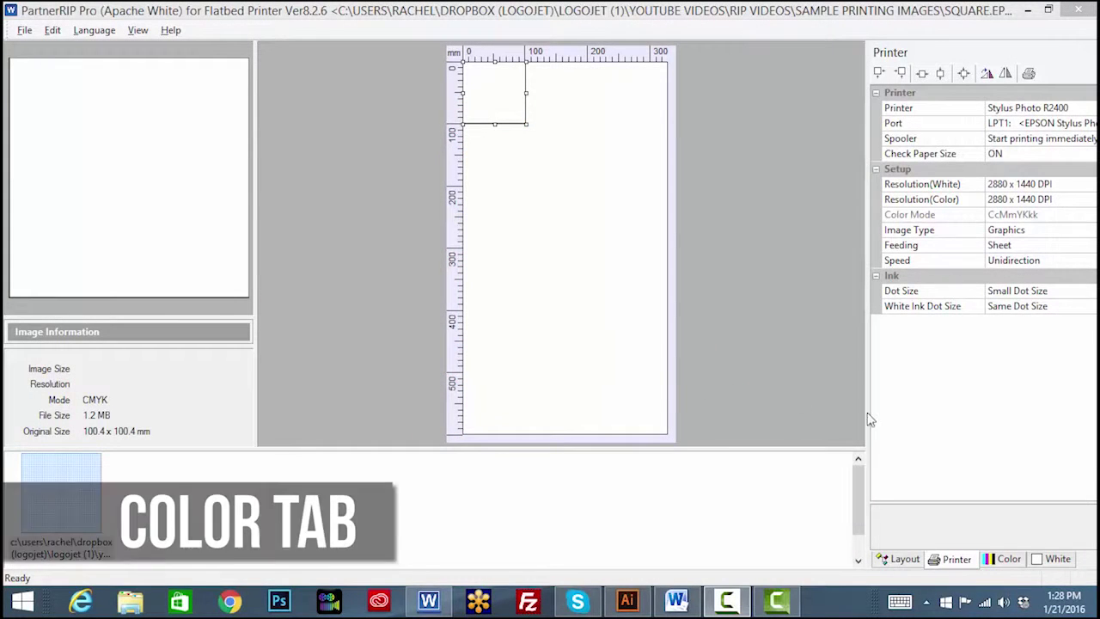
Step: Check the colour management settings, keeping the User Defined Print Setting
{"action": "left_click", "coordinate": [1006, 559]}
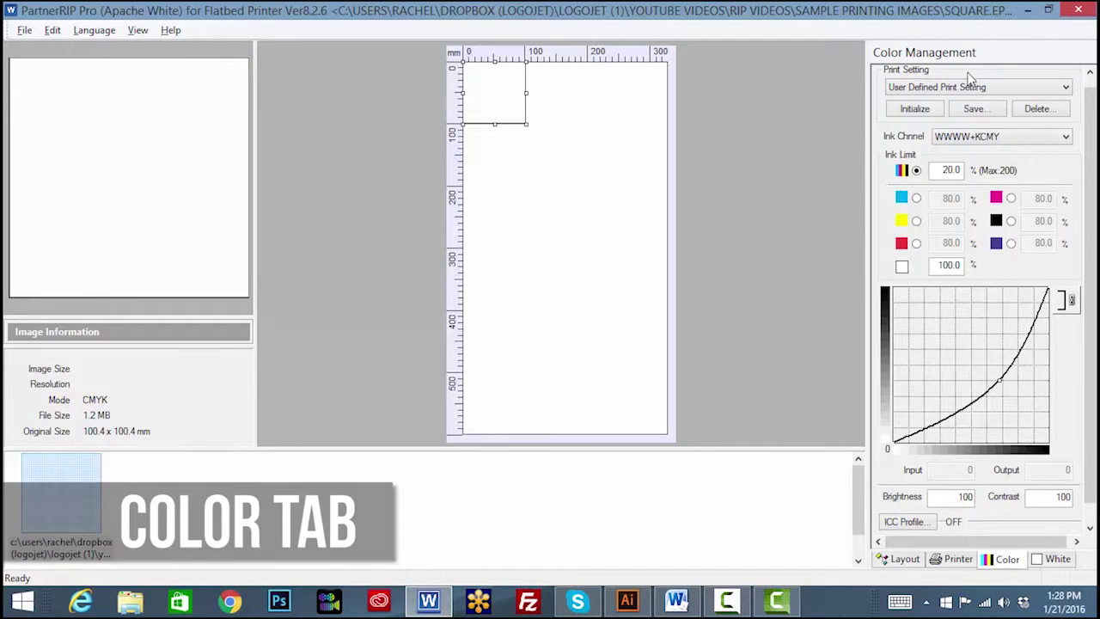
{"action": "left_click", "coordinate": [1066, 87]}
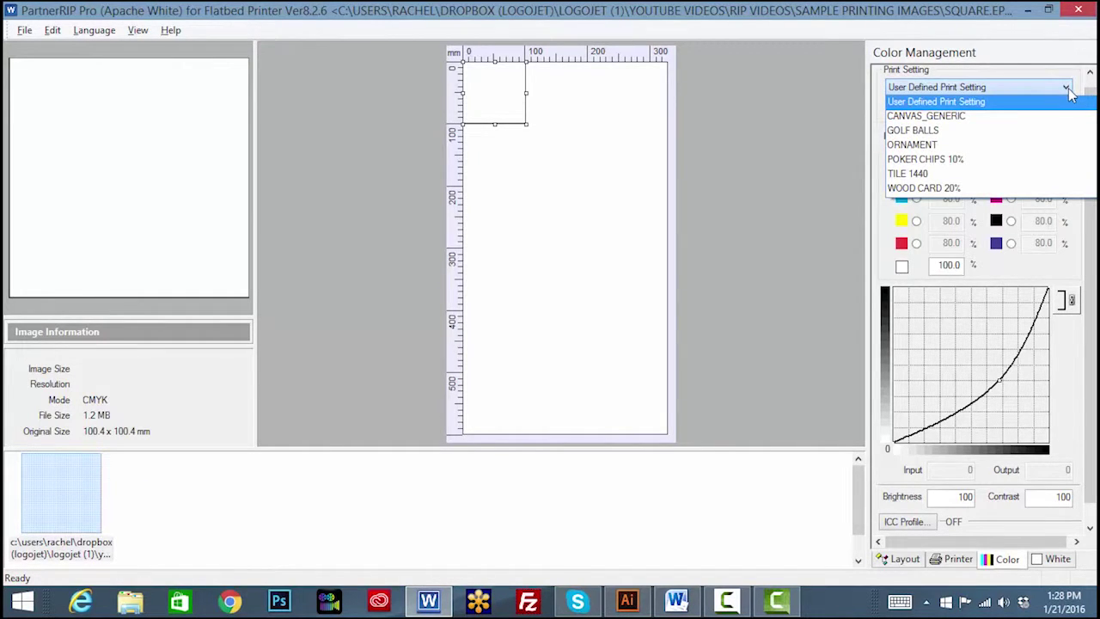
{"action": "left_click", "coordinate": [1067, 87]}
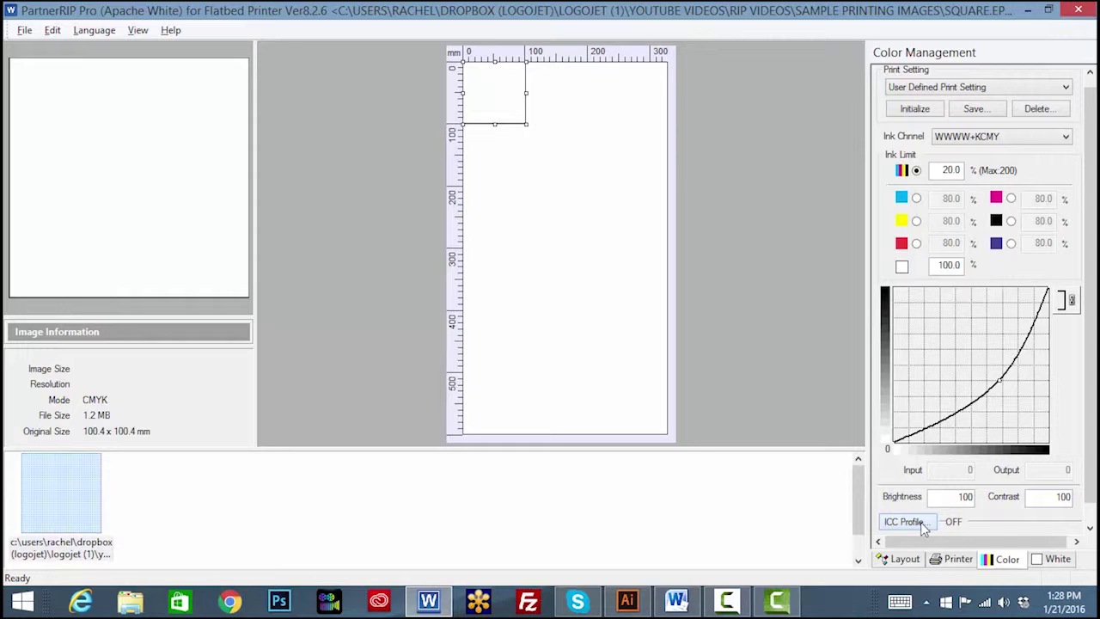
{"action": "left_click", "coordinate": [954, 559]}
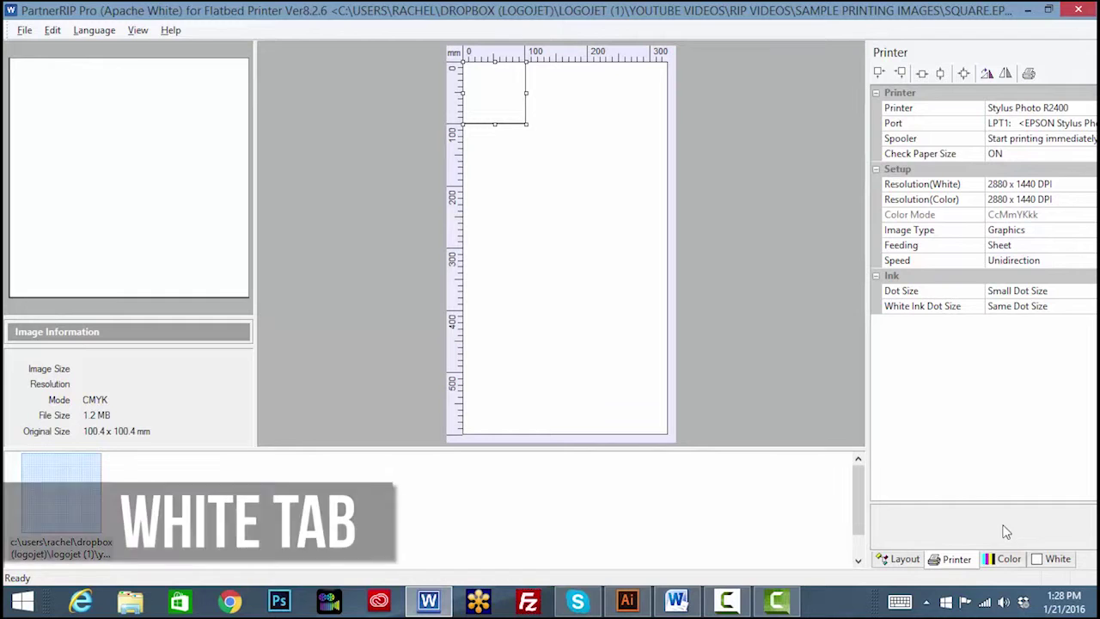
Step: Review the white ink controls, keeping 100% white under any colored pixel, without changing channel settings
{"action": "left_click", "coordinate": [1055, 560]}
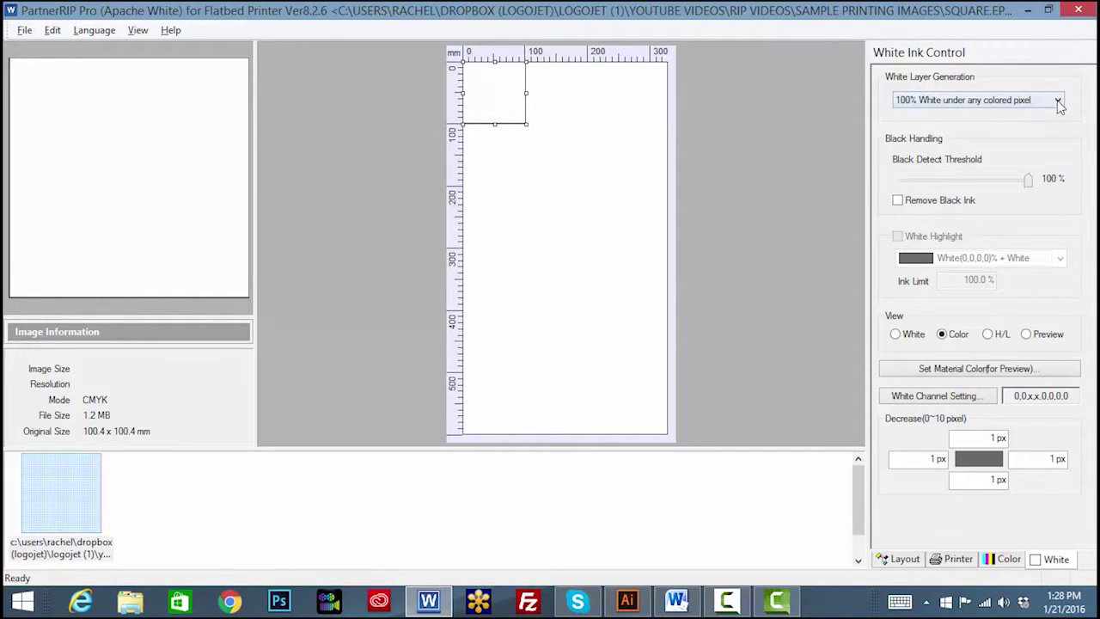
{"action": "left_click", "coordinate": [1058, 100]}
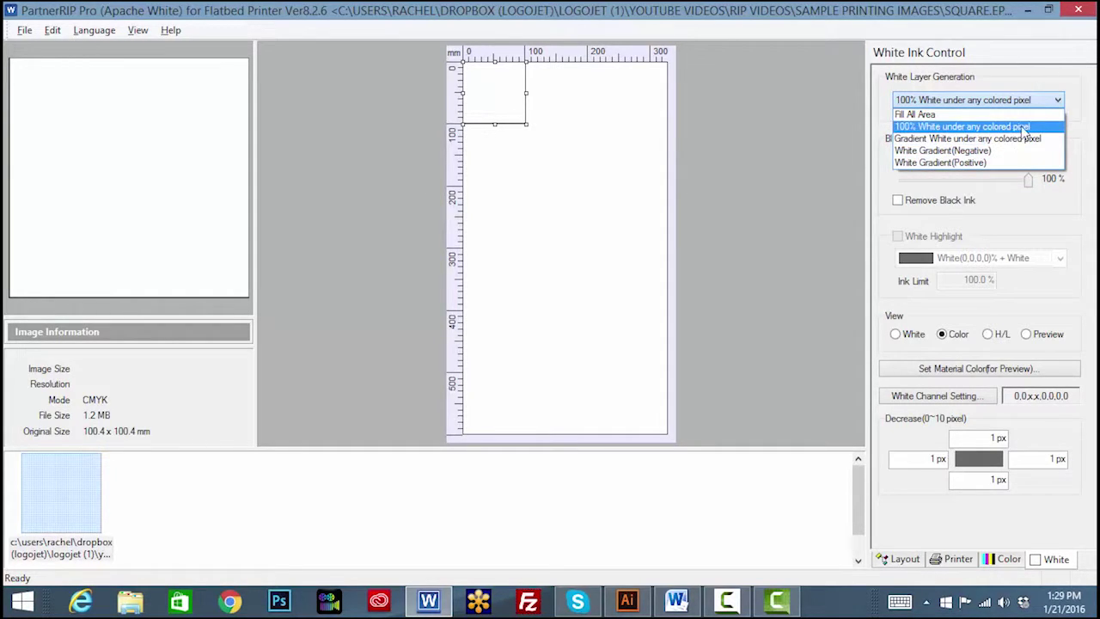
{"action": "left_click", "coordinate": [1050, 128]}
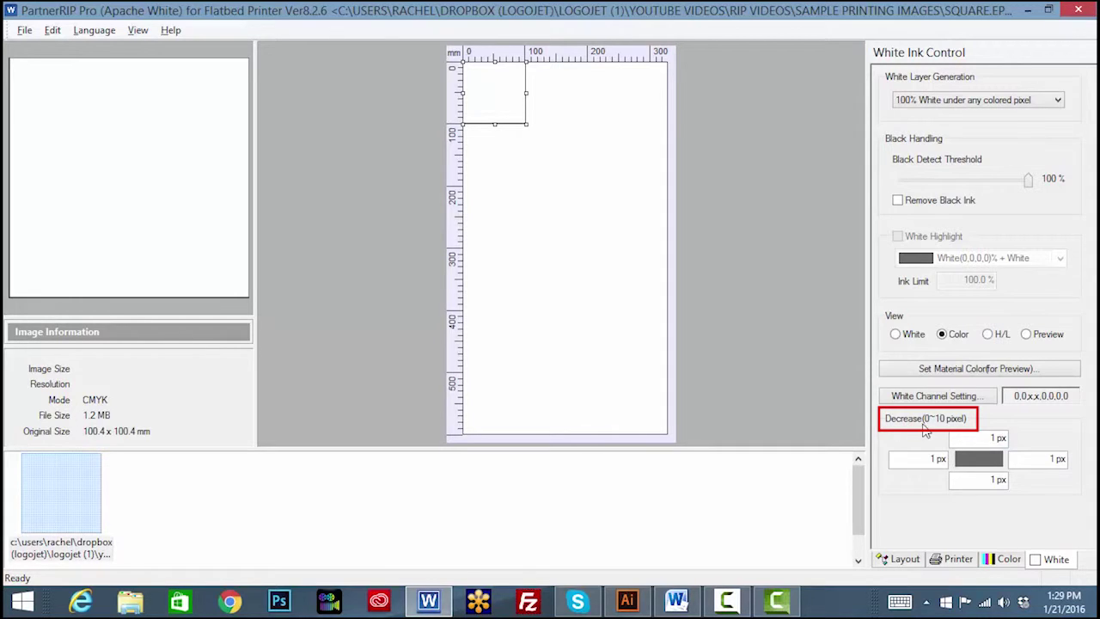
{"action": "left_click_drag", "start_coordinate": [977, 437], "coordinate": [1018, 439]}
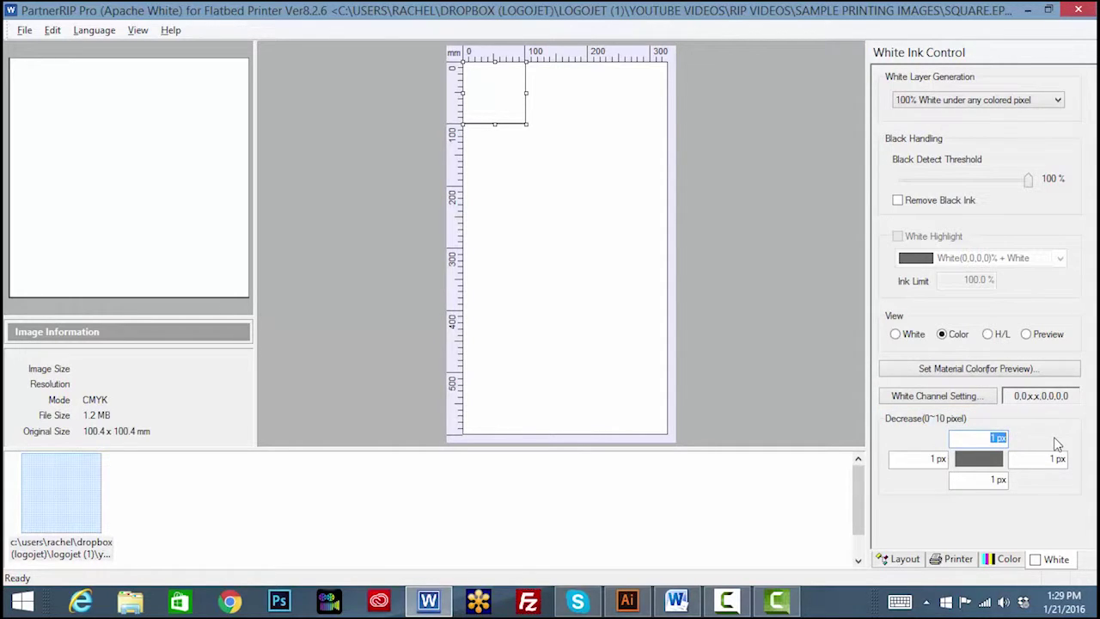
{"action": "left_click", "coordinate": [976, 402]}
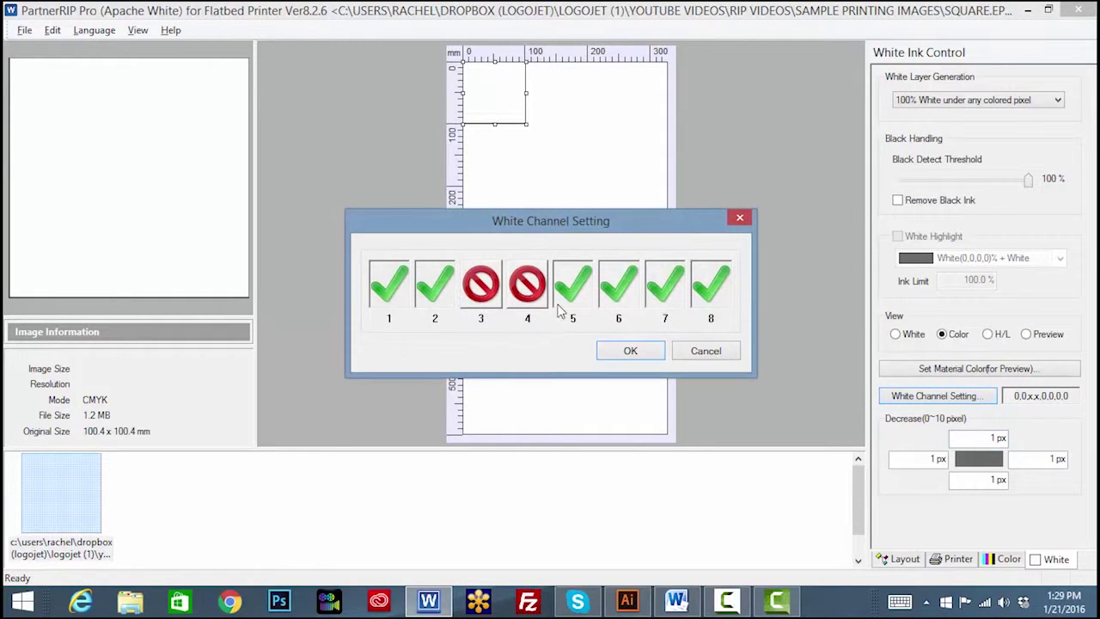
{"action": "left_click", "coordinate": [695, 352]}
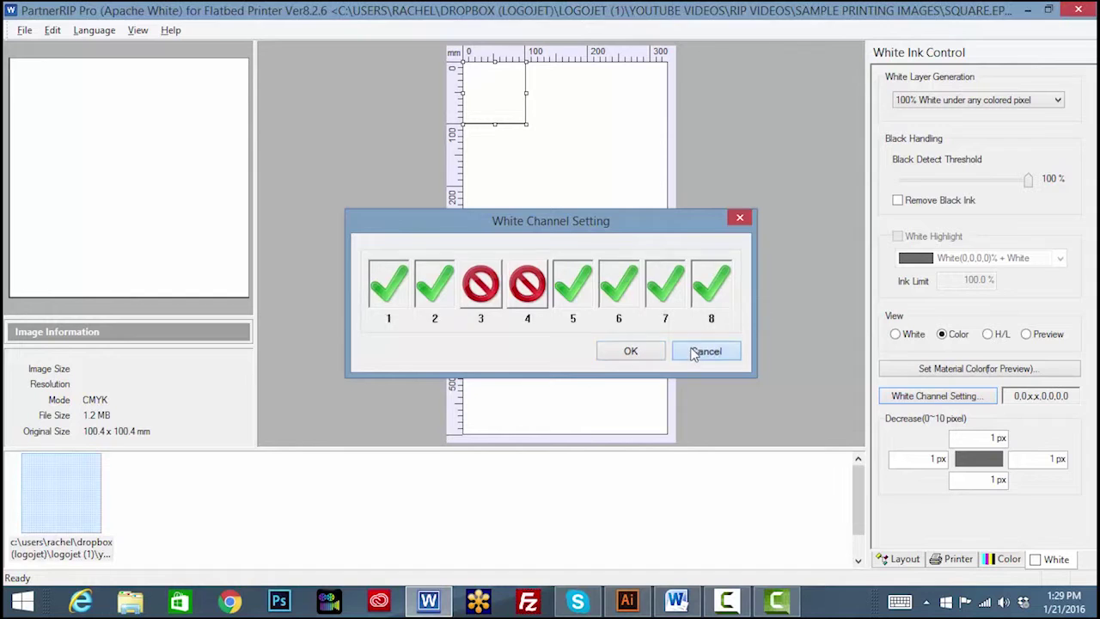
{"action": "left_click", "coordinate": [954, 559]}
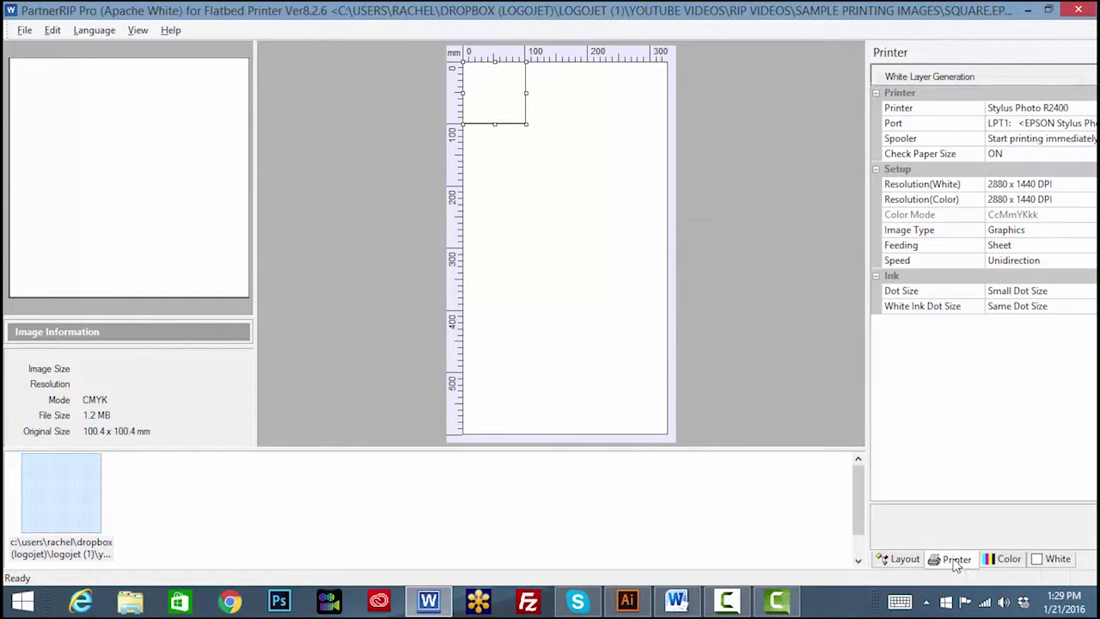
Step: Confirm the User Defined Print Setting with the WWWW+KCMY ink channel layout
{"action": "left_click", "coordinate": [1028, 74]}
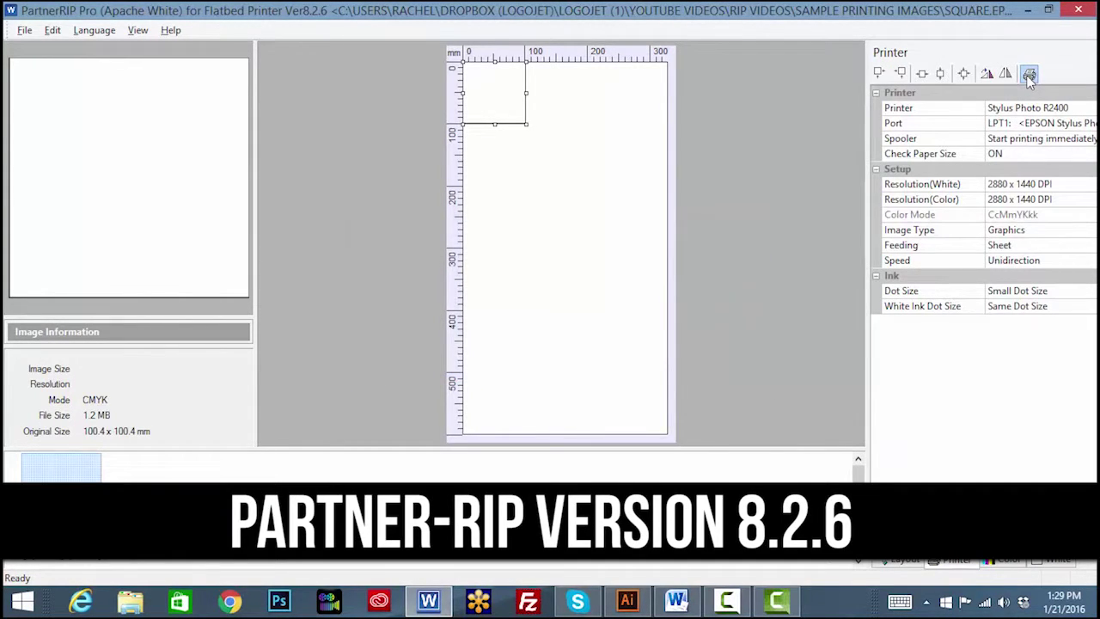
{"action": "left_click", "coordinate": [651, 275]}
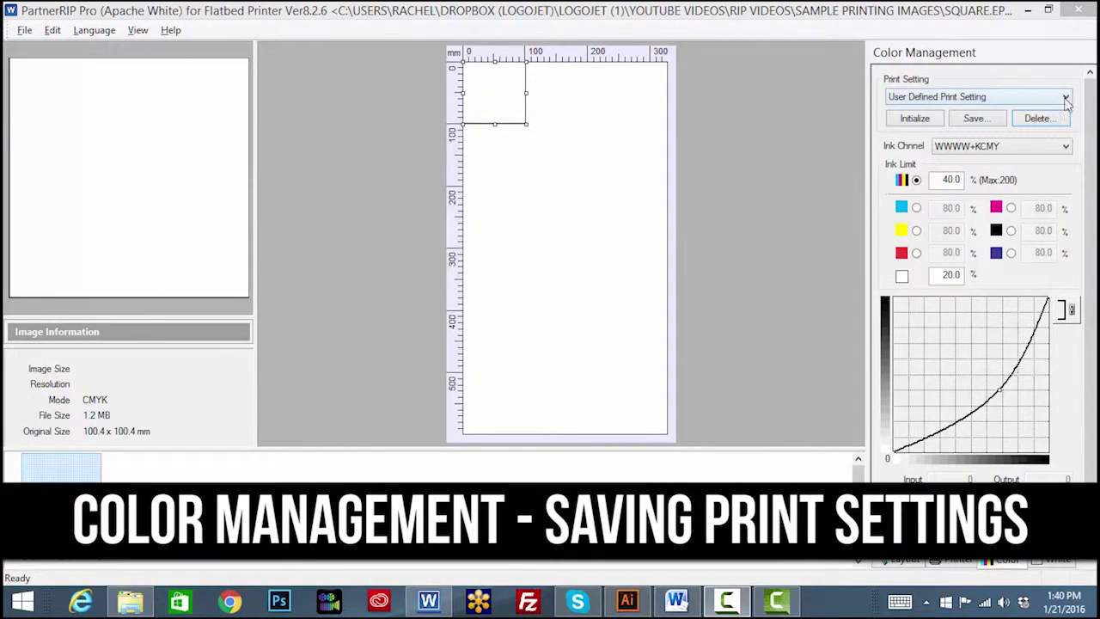
{"action": "left_click", "coordinate": [1065, 98]}
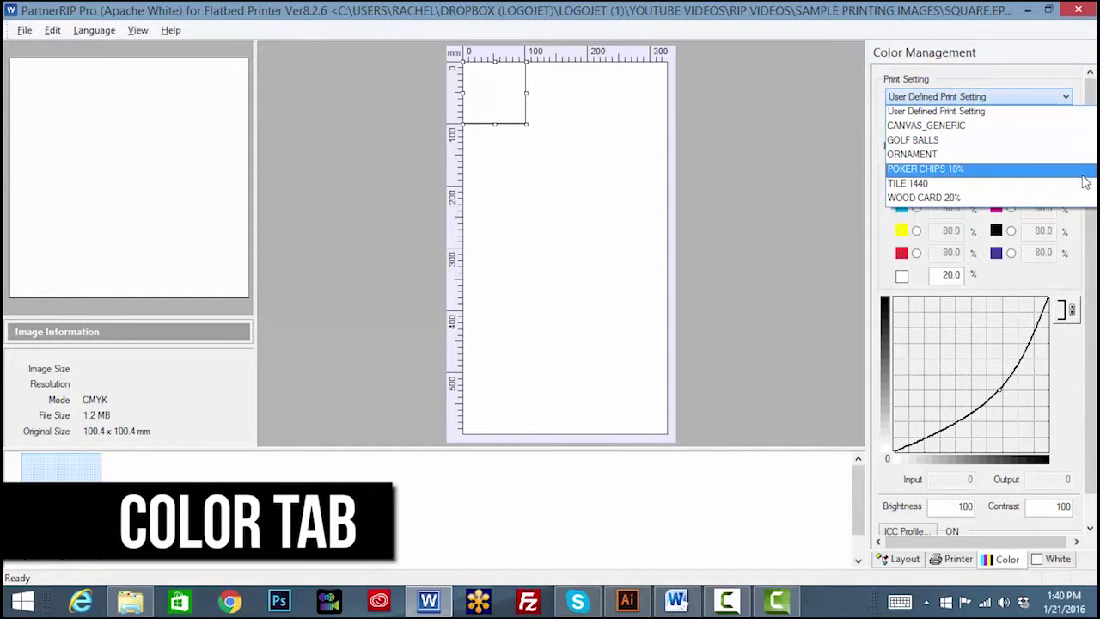
{"action": "left_click", "coordinate": [1048, 71]}
{"action": "left_click", "coordinate": [1045, 148]}
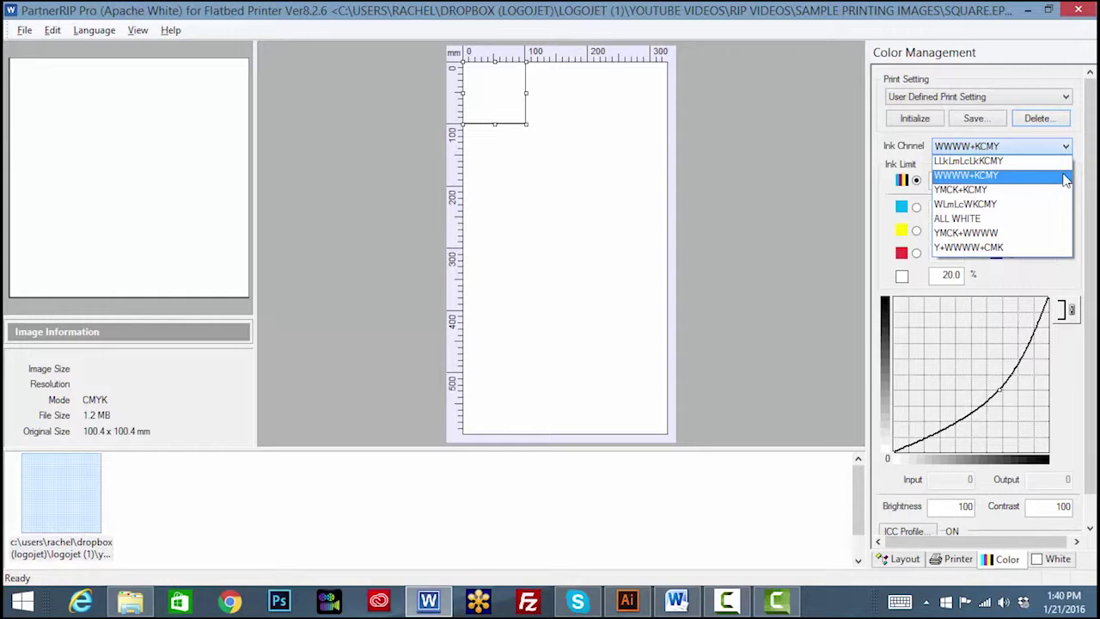
{"action": "left_click", "coordinate": [1065, 178]}
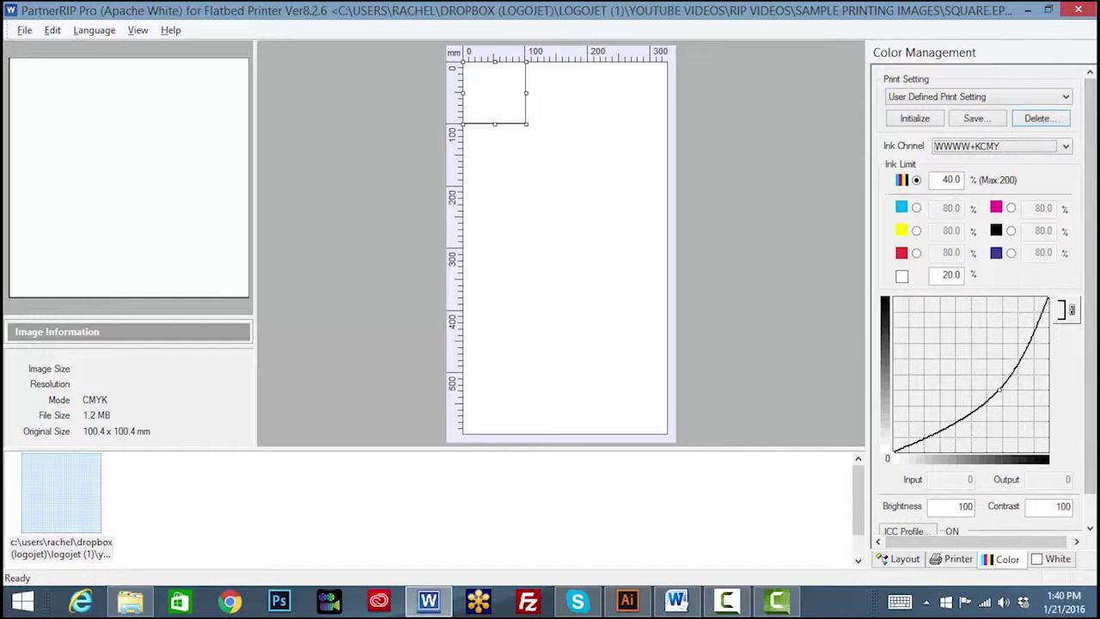
Step: Keep UV2400_MIDDLE_1440X1440_40_102014.ICM as the ICC output profile and confirm it
{"action": "scroll", "coordinate": [1061, 228], "scroll_direction": "down", "scroll_amount": 1}
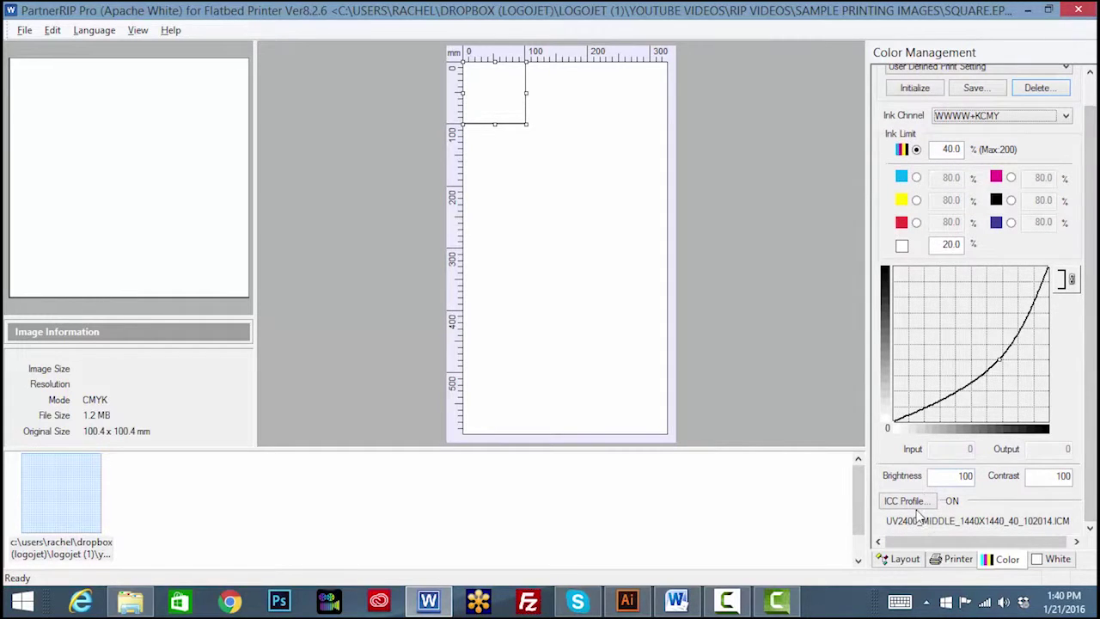
{"action": "left_click", "coordinate": [912, 501]}
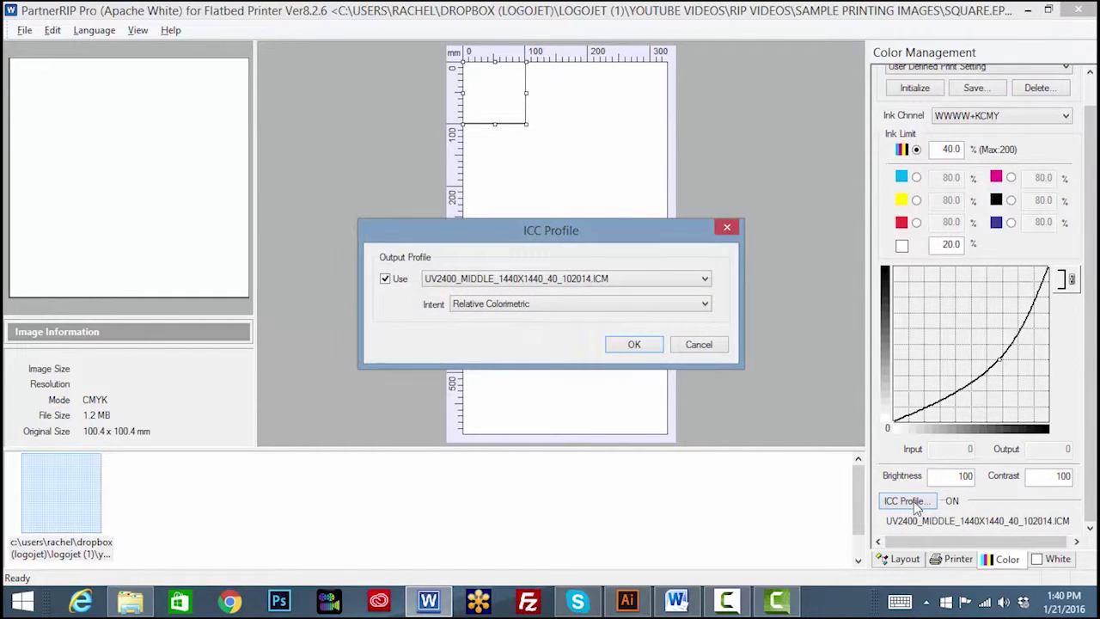
{"action": "left_click", "coordinate": [705, 279]}
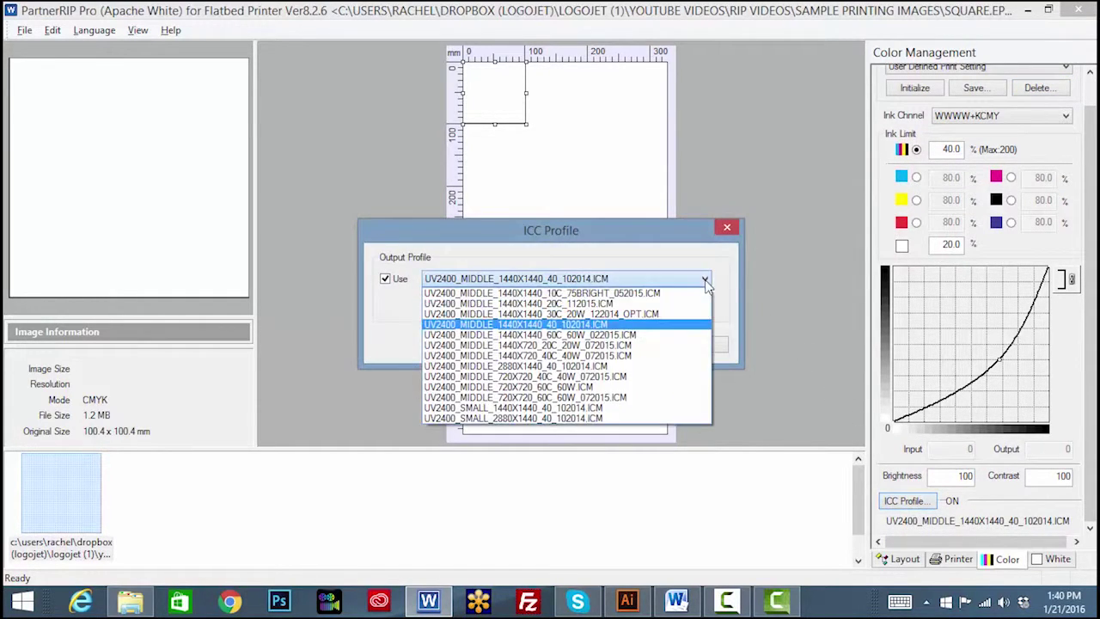
{"action": "left_click", "coordinate": [636, 324]}
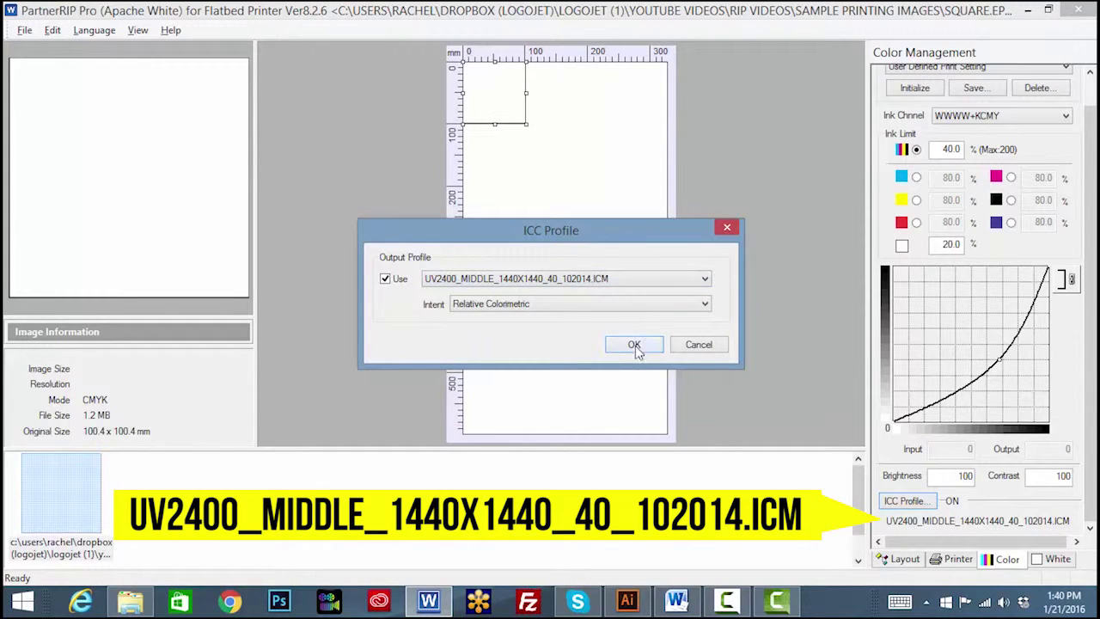
{"action": "left_click", "coordinate": [633, 345]}
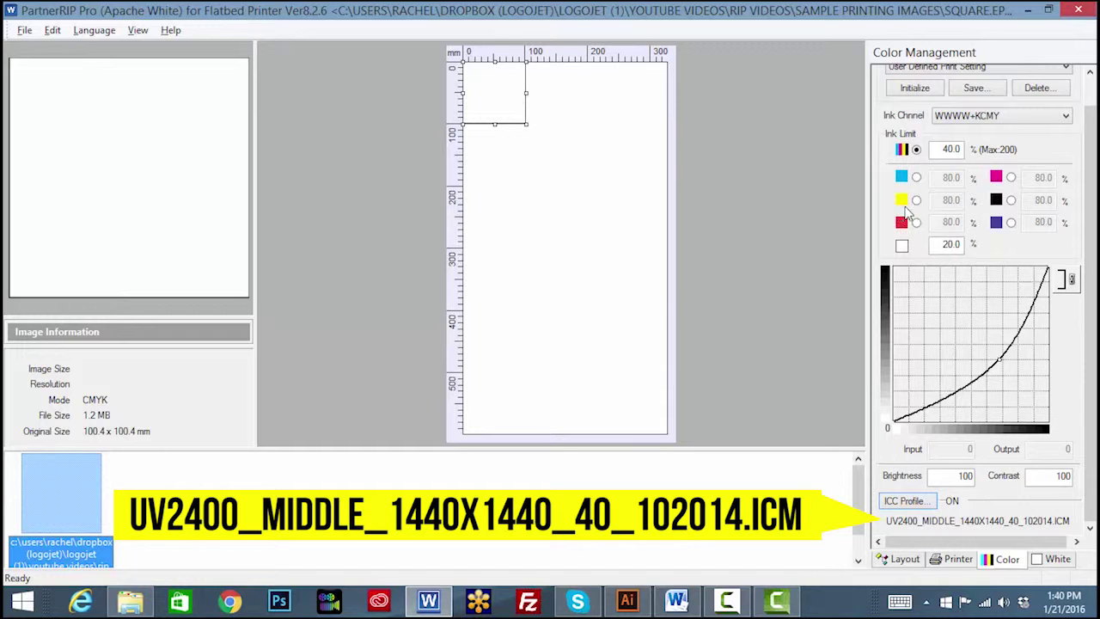
Step: Re-enter 40 as the overall ink limit
{"action": "double_click", "coordinate": [951, 150]}
{"action": "type", "text": "40"}
{"action": "key", "text": "Tab"}
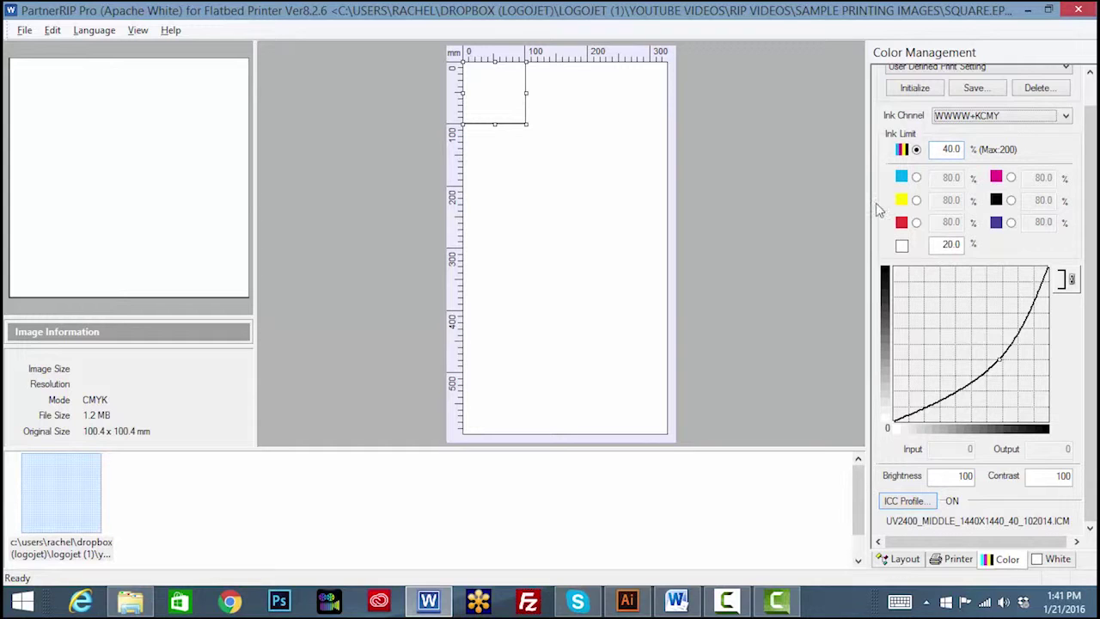
{"action": "left_click", "coordinate": [940, 252]}
{"action": "left_click_drag", "start_coordinate": [1092, 194], "coordinate": [1091, 155]}
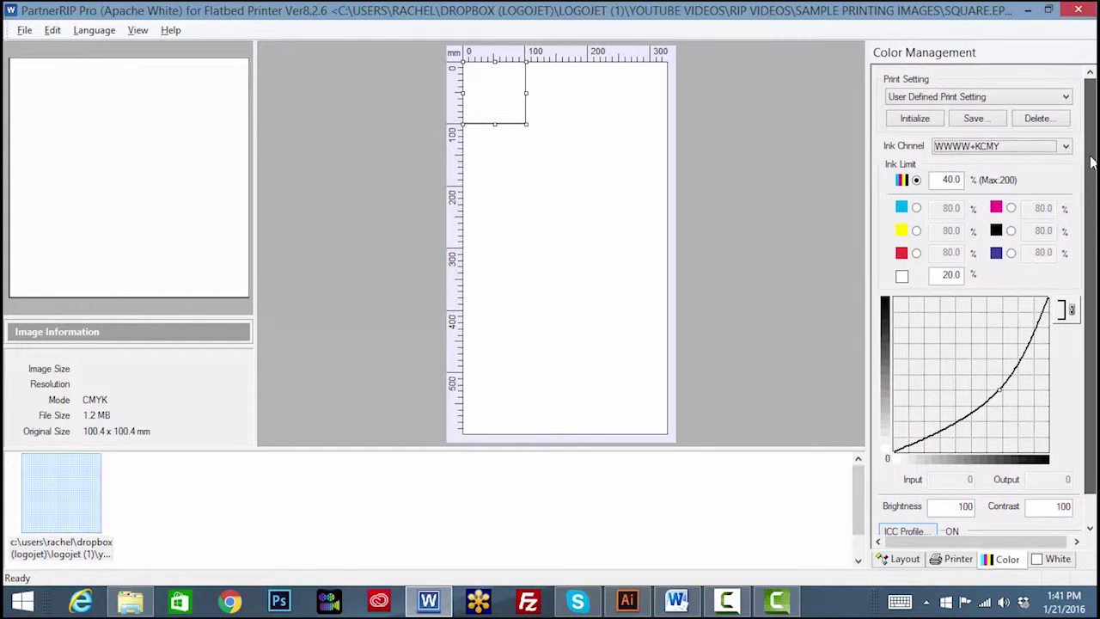
Step: Save the print setting as 1440_40_standard and verify it appears in the Print Setting list
{"action": "left_click", "coordinate": [985, 123]}
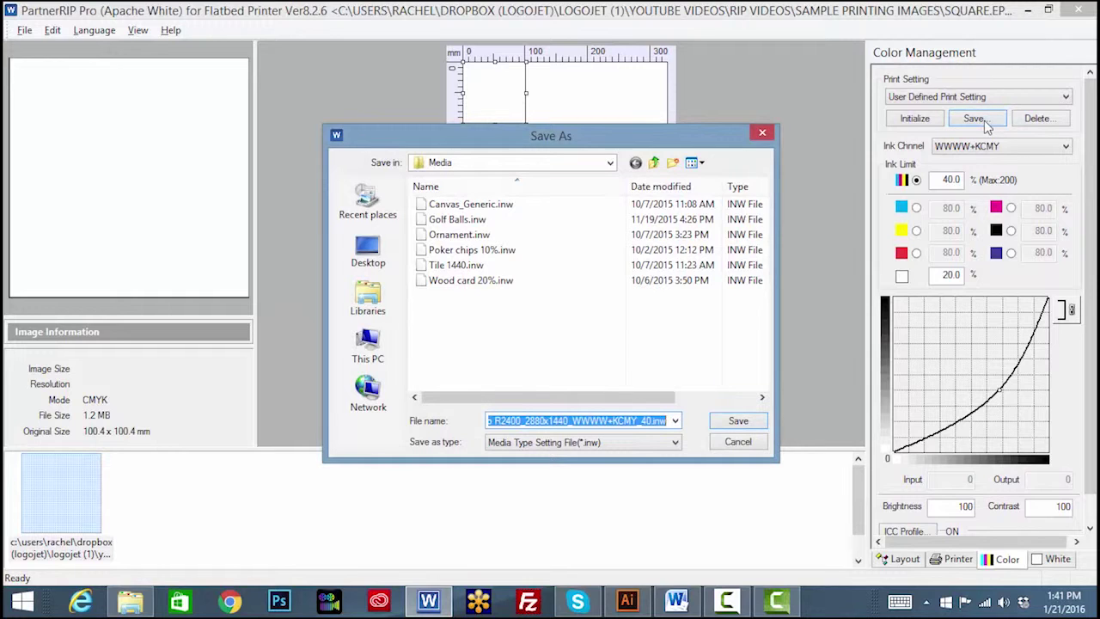
{"action": "type", "text": "1440_40"}
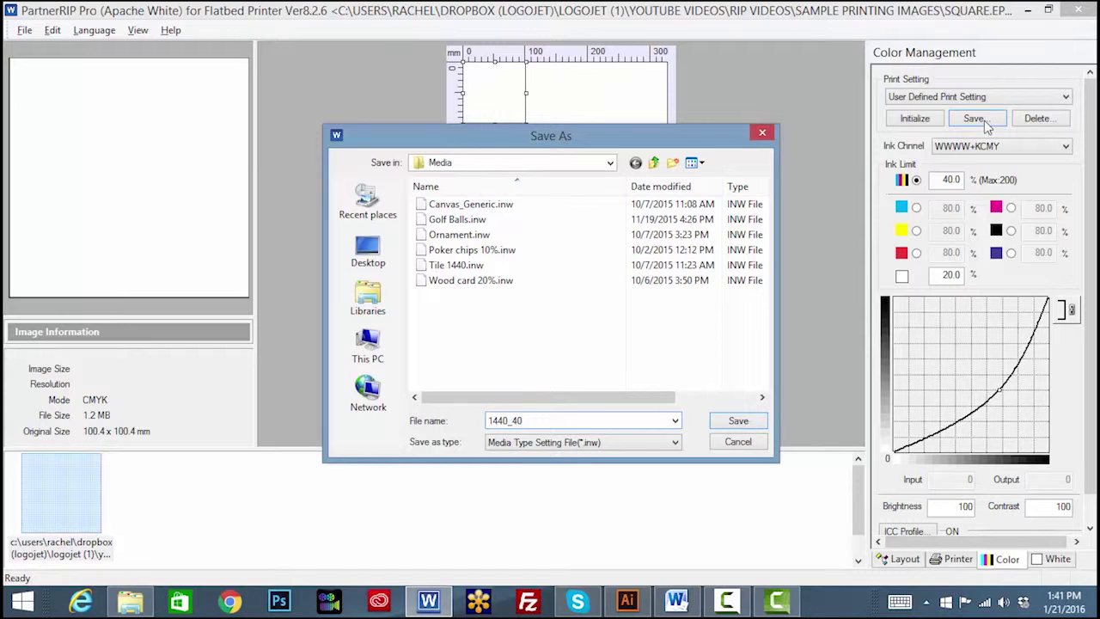
{"action": "type", "text": "_standard"}
{"action": "left_click", "coordinate": [739, 423]}
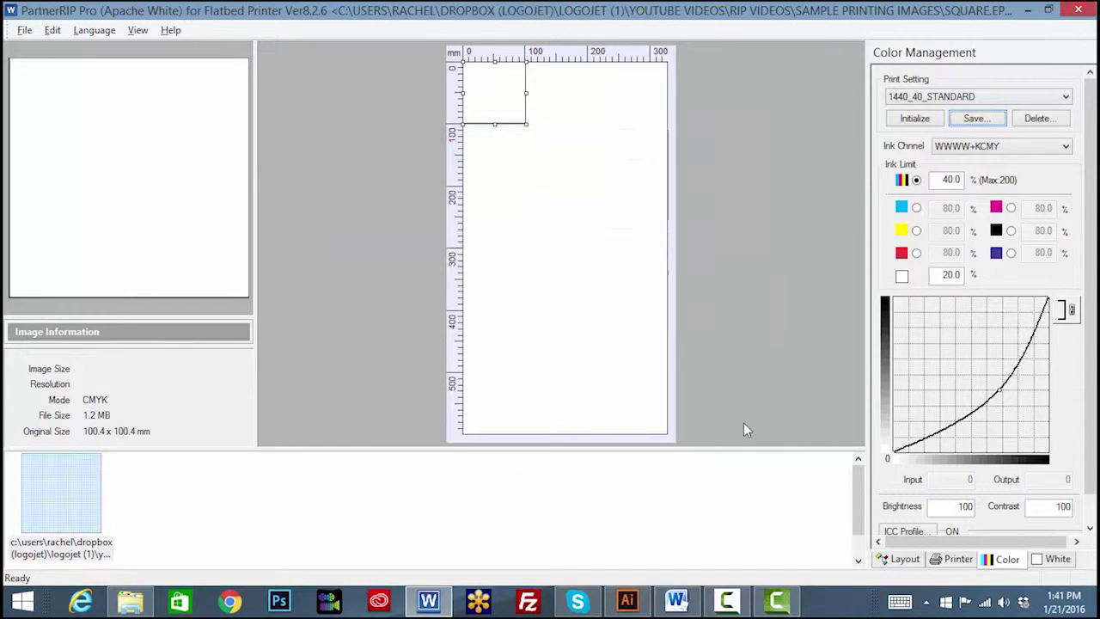
{"action": "left_click", "coordinate": [1065, 97]}
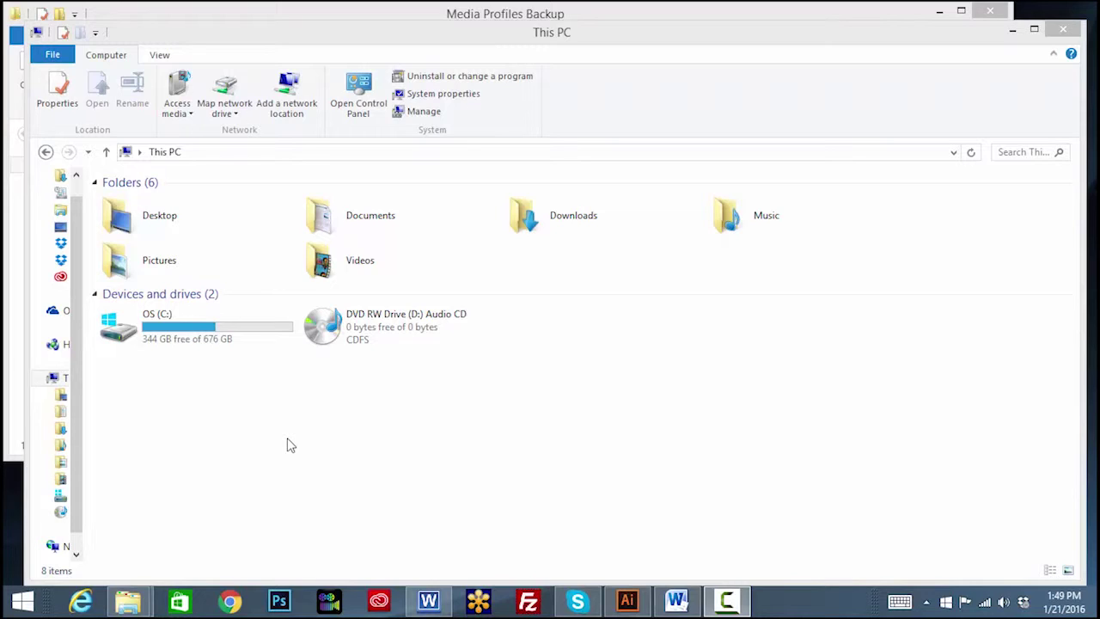
Step: Copy the seven .inw files from C:\PartnerRIP\Media into the Media Profiles Backup window
{"action": "double_click", "coordinate": [127, 340]}
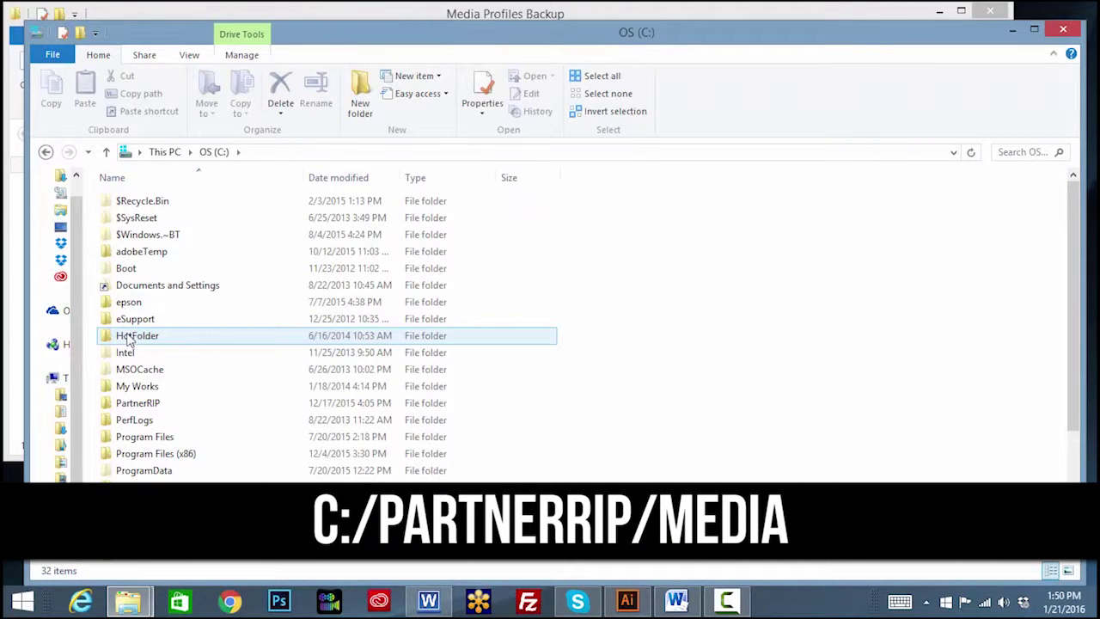
{"action": "double_click", "coordinate": [164, 405]}
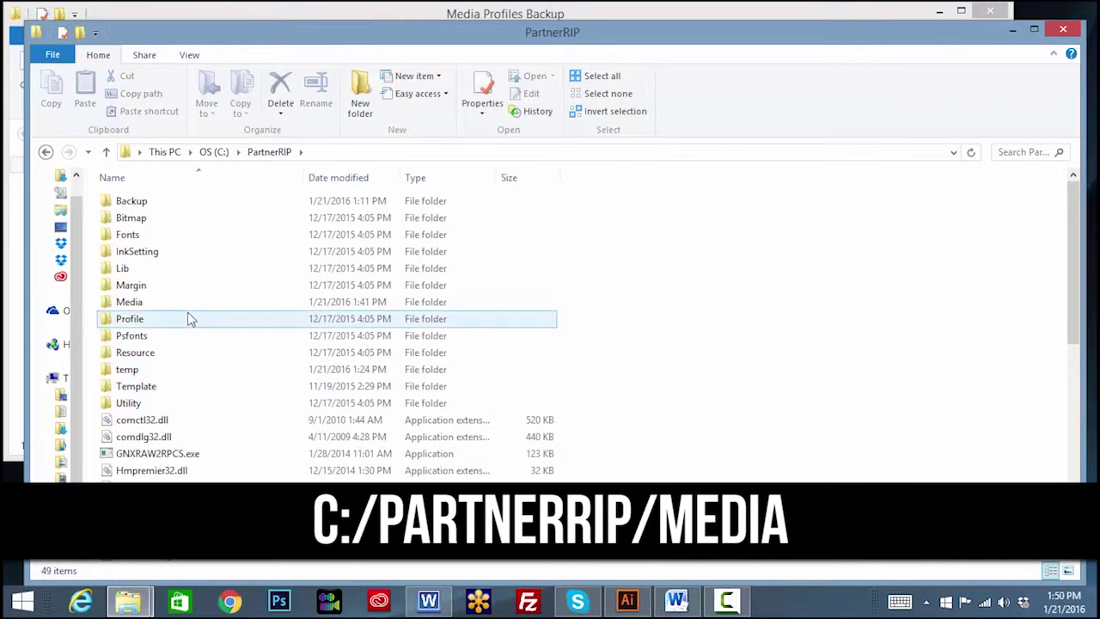
{"action": "double_click", "coordinate": [189, 305]}
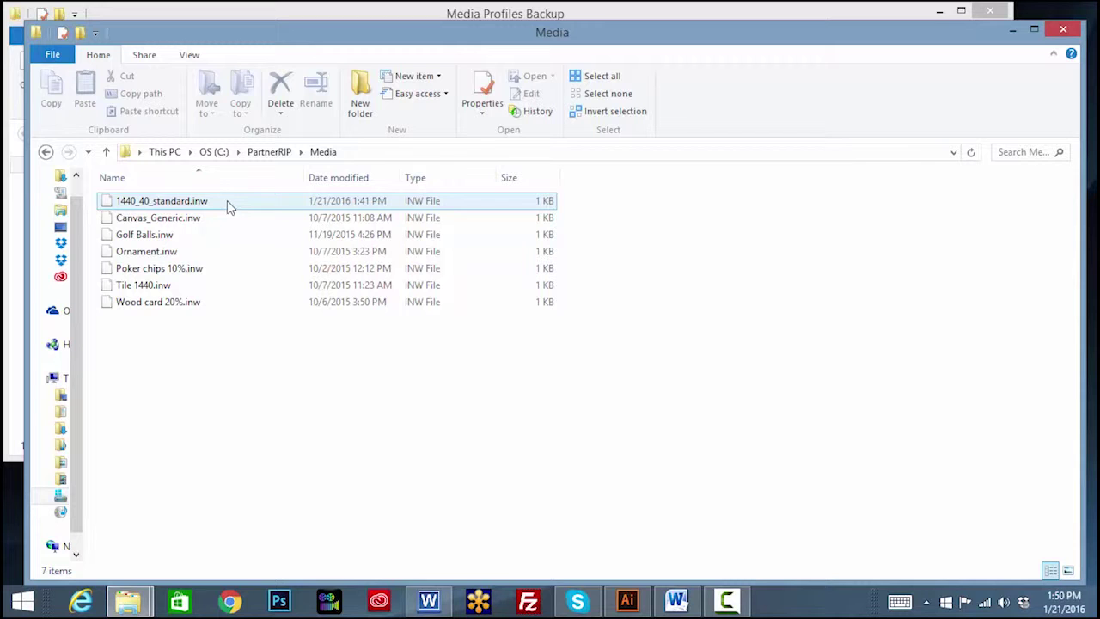
{"action": "left_click_drag", "start_coordinate": [322, 39], "coordinate": [421, 170]}
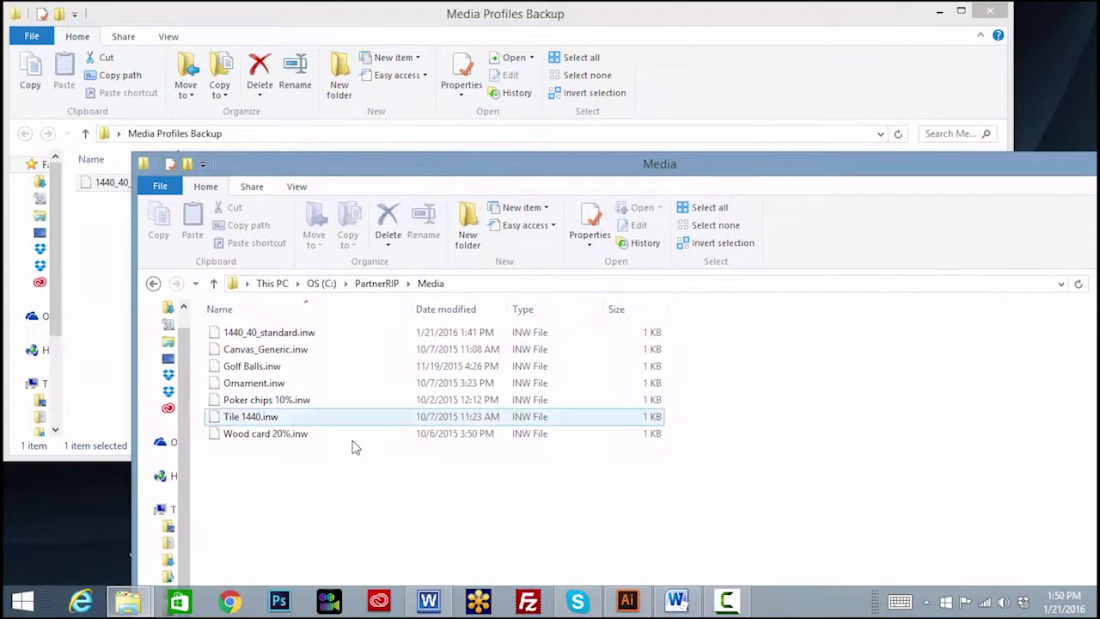
{"action": "left_click_drag", "start_coordinate": [326, 478], "coordinate": [114, 337]}
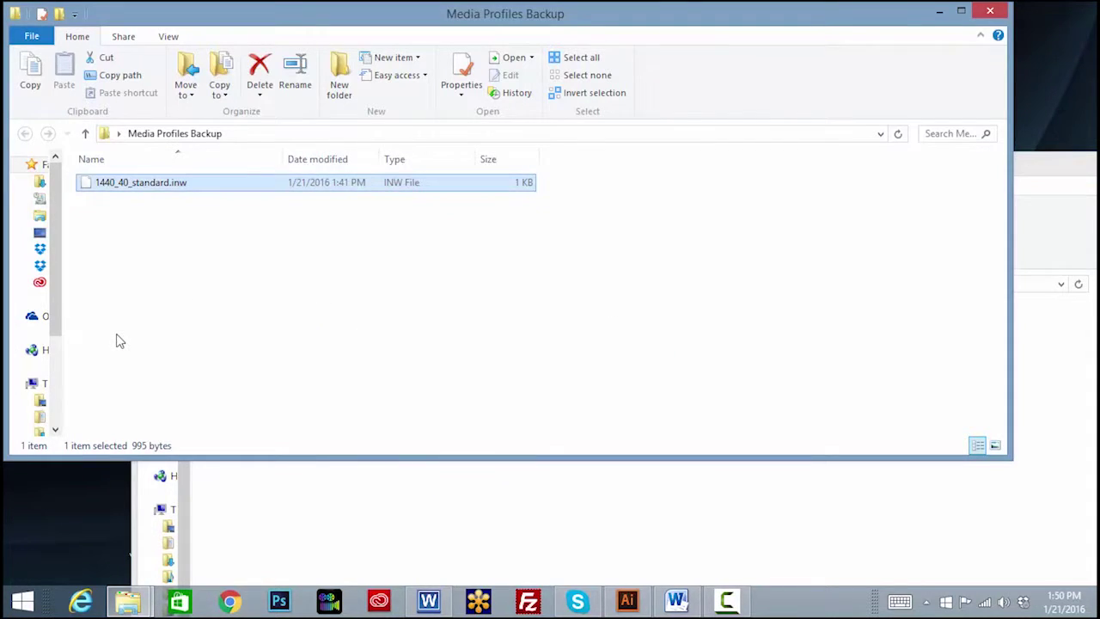
{"action": "key", "text": "ctrl+v"}
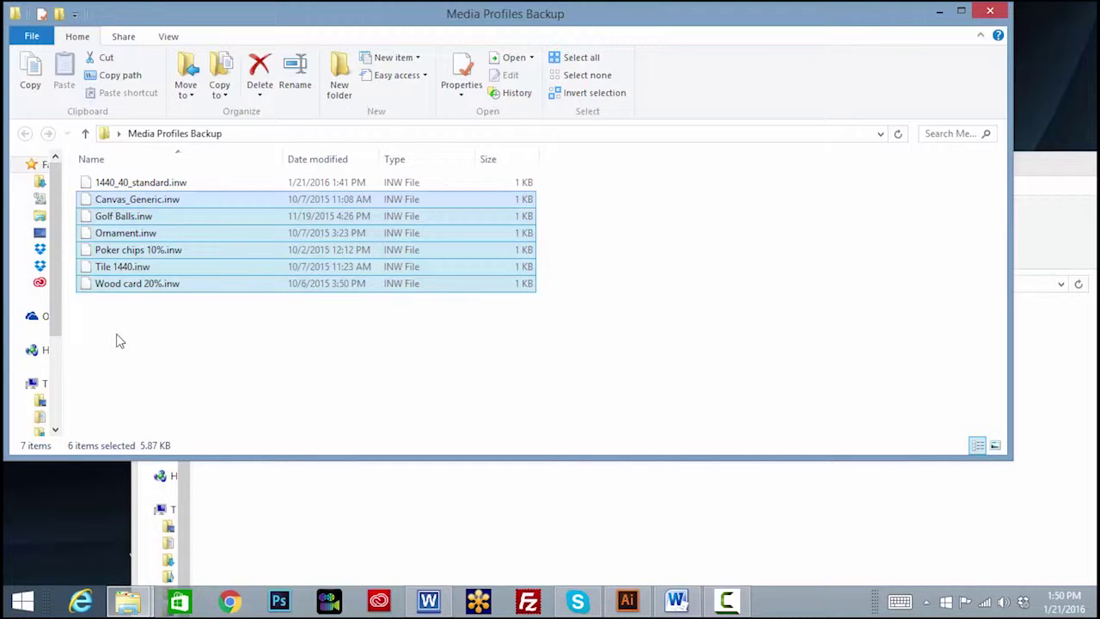
{"action": "left_click", "coordinate": [151, 362]}
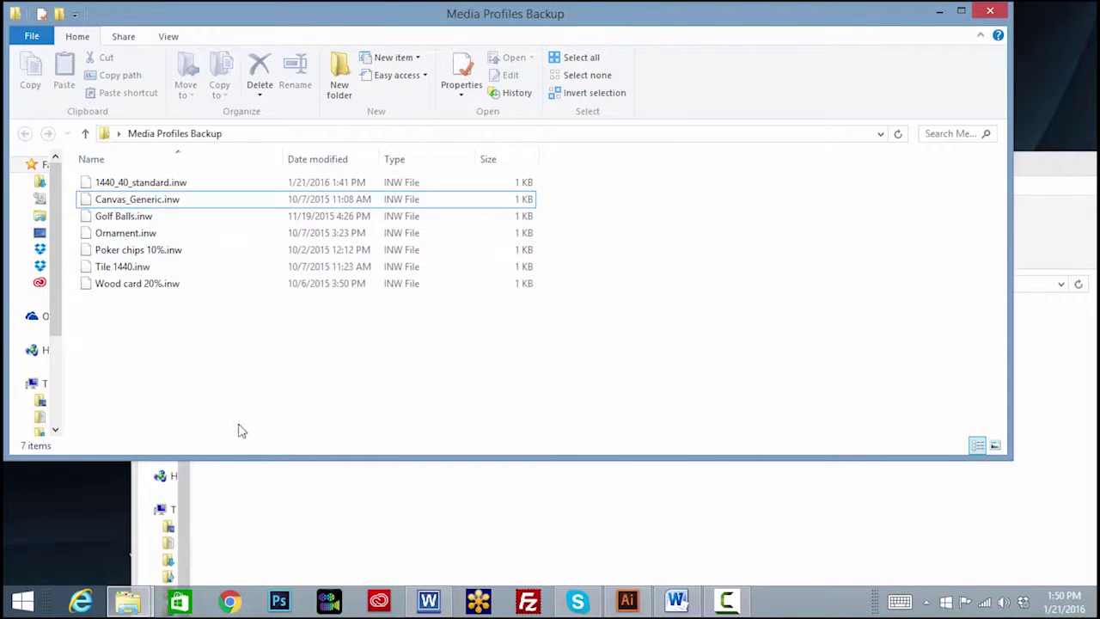